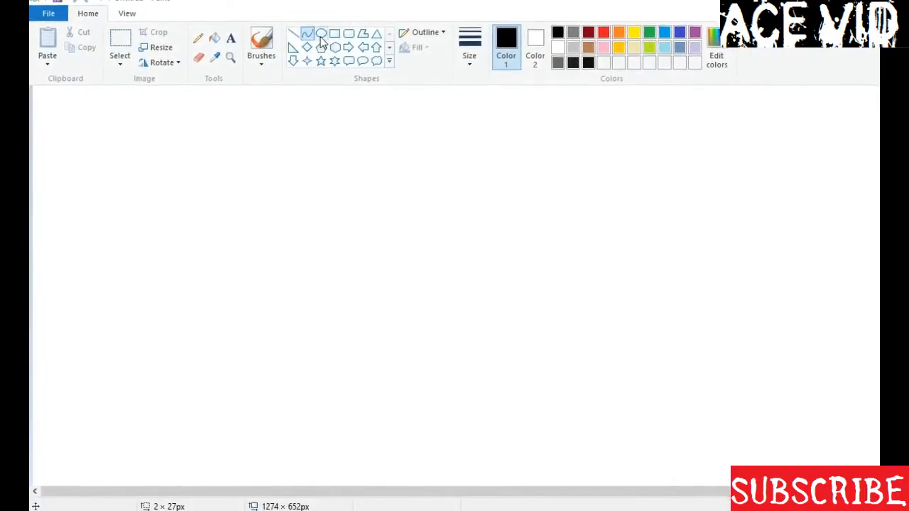
Draw a large black circle in the middle of the canvas as the character's body.
{"action": "left_click", "coordinate": [324, 37]}
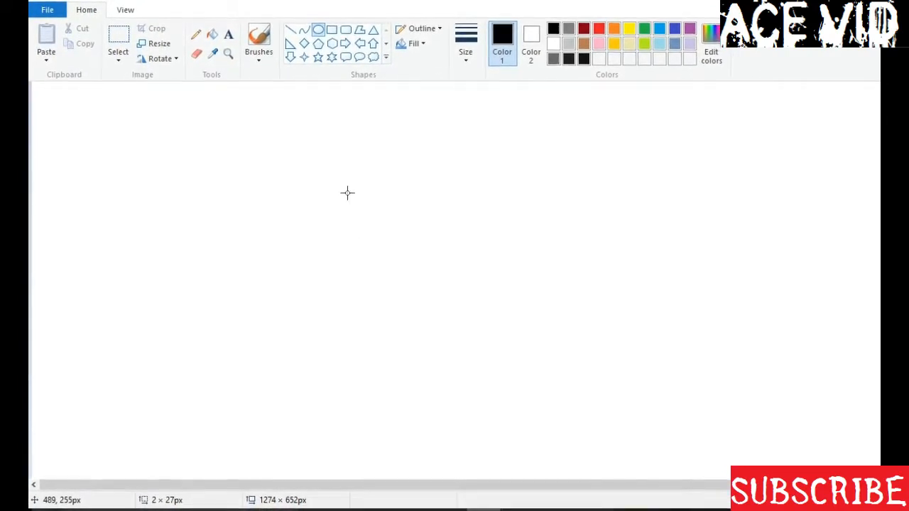
{"action": "mouse_move", "coordinate": [353, 191]}
{"action": "left_mouse_down"}
{"action": "mouse_move", "coordinate": [531, 381]}
{"action": "mouse_move", "coordinate": [562, 401]}
{"action": "left_mouse_up"}
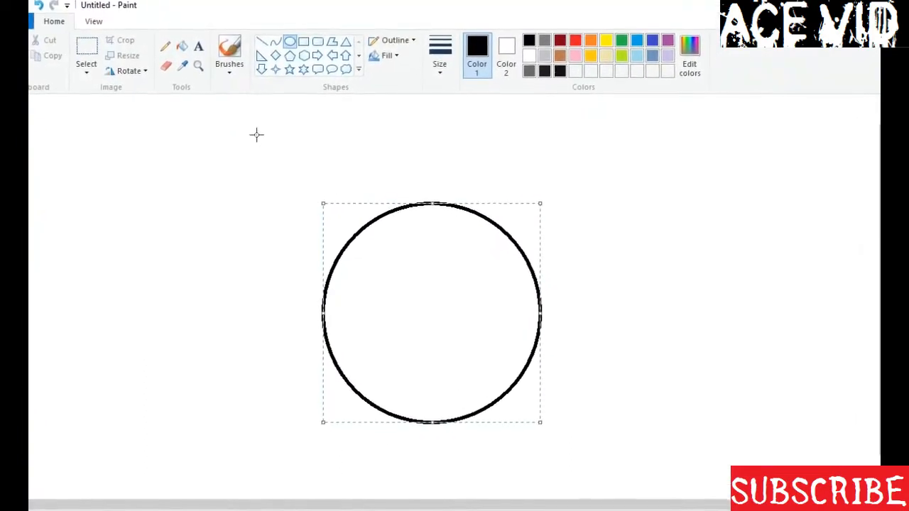
{"action": "left_click", "coordinate": [257, 140]}
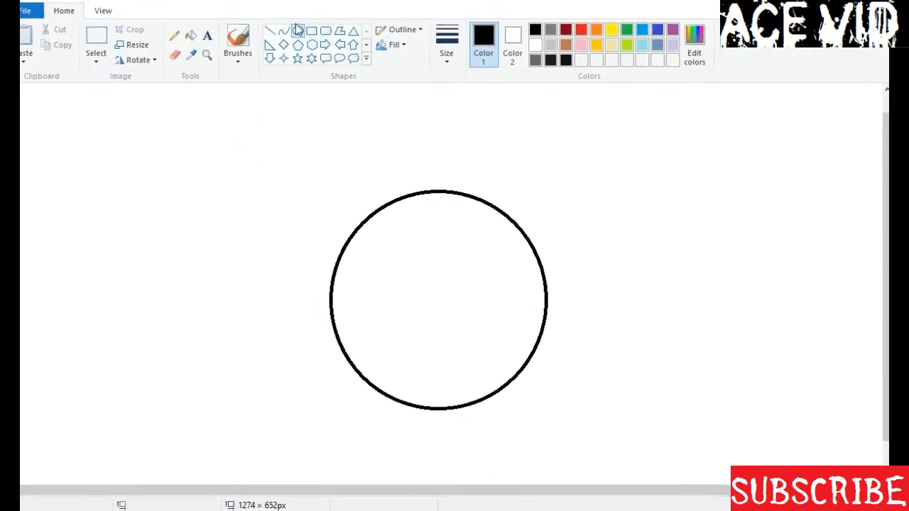
Draw straight black vertical and horizontal guide lines across the circle so that they cross at its centre.
{"action": "left_click", "coordinate": [270, 31]}
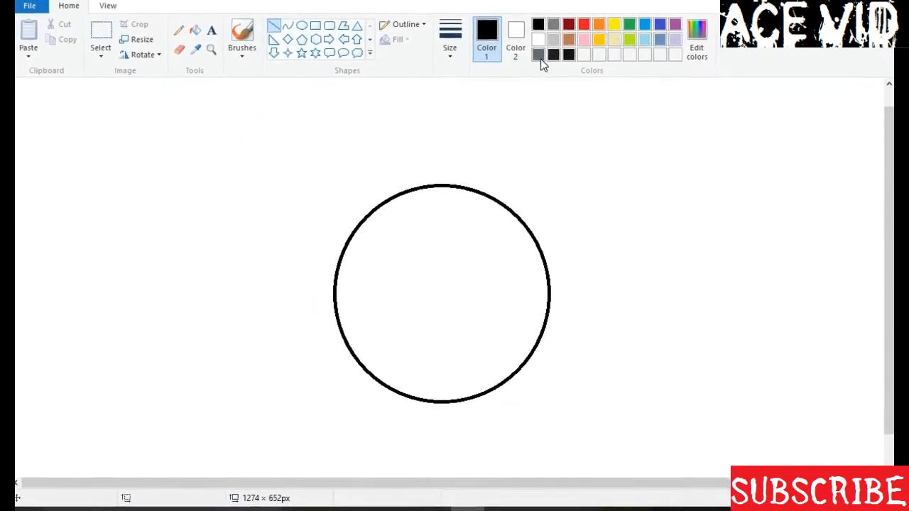
{"action": "left_click", "coordinate": [553, 42]}
{"action": "left_click", "coordinate": [534, 38]}
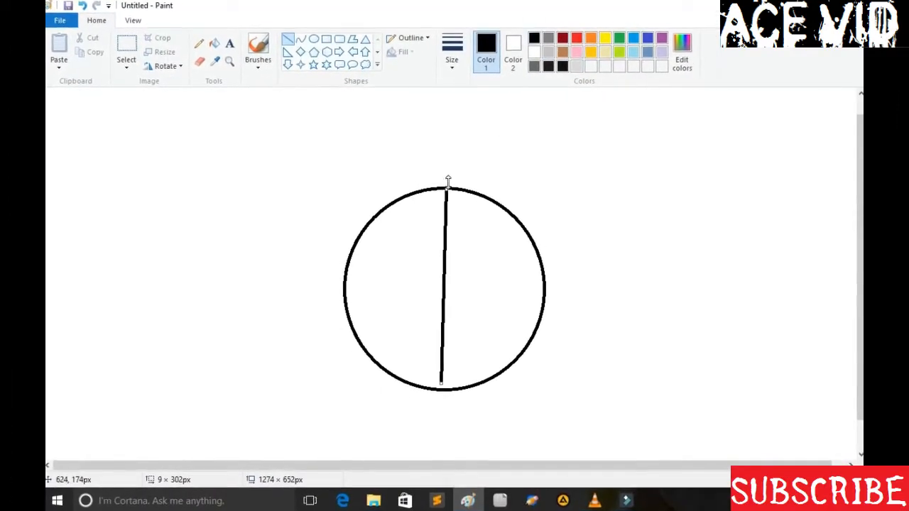
{"action": "left_click_drag", "start_coordinate": [447, 181], "coordinate": [442, 186]}
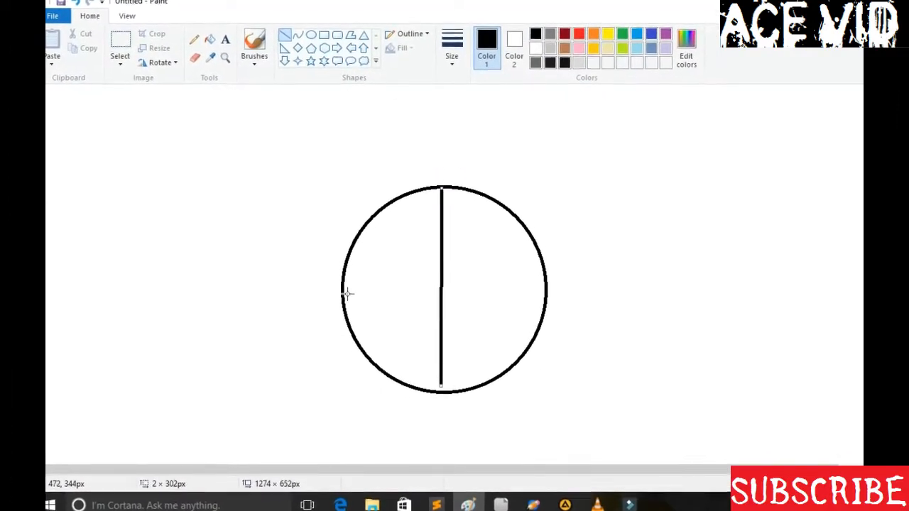
{"action": "left_click_drag", "start_coordinate": [343, 277], "coordinate": [554, 288]}
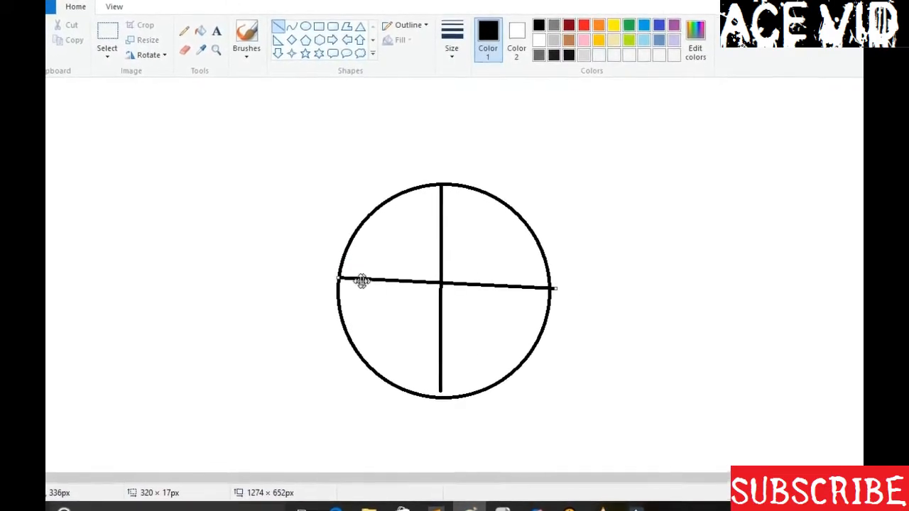
{"action": "left_click_drag", "start_coordinate": [338, 278], "coordinate": [336, 286]}
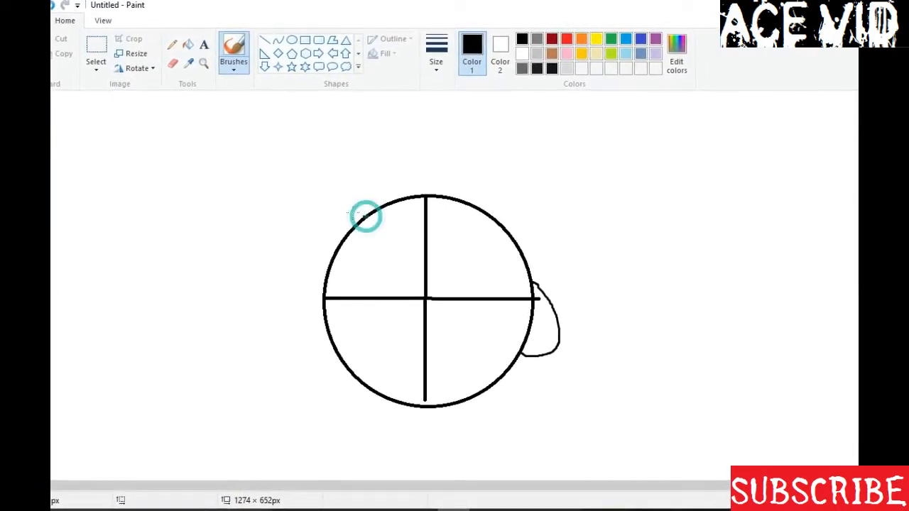
Brush the outline of the raised arm on the circle's upper left side and undo the last stroke.
{"action": "left_click_drag", "start_coordinate": [341, 211], "coordinate": [332, 224]}
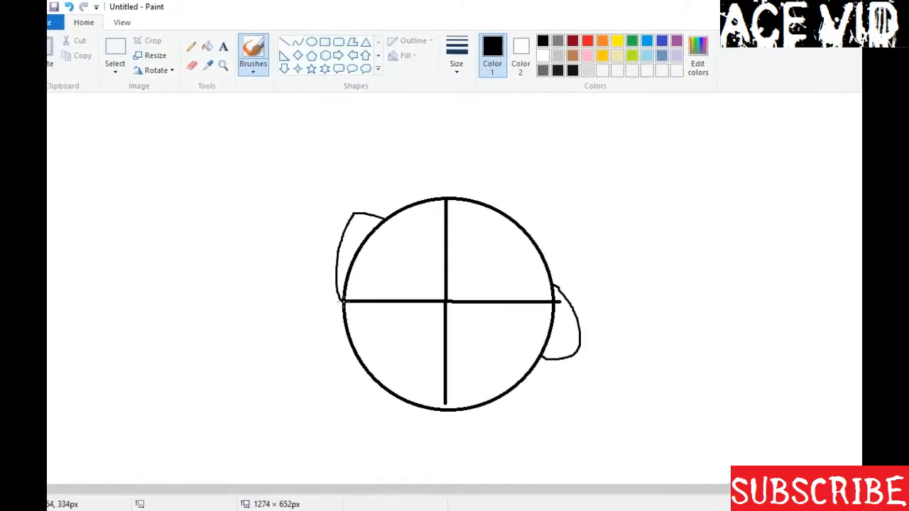
{"action": "key", "text": "ctrl+z"}
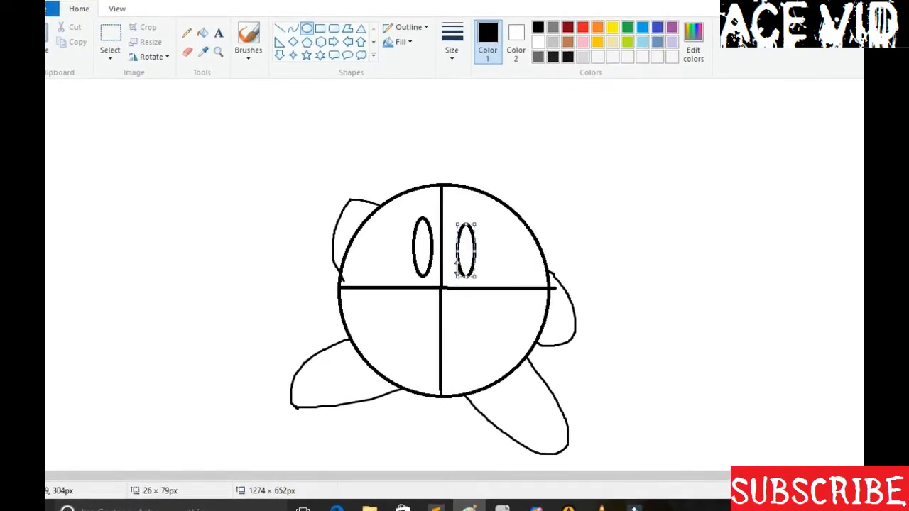
Mix a light grey custom drawing colour with RGB 226, 226, 226.
{"action": "double_click", "coordinate": [553, 39]}
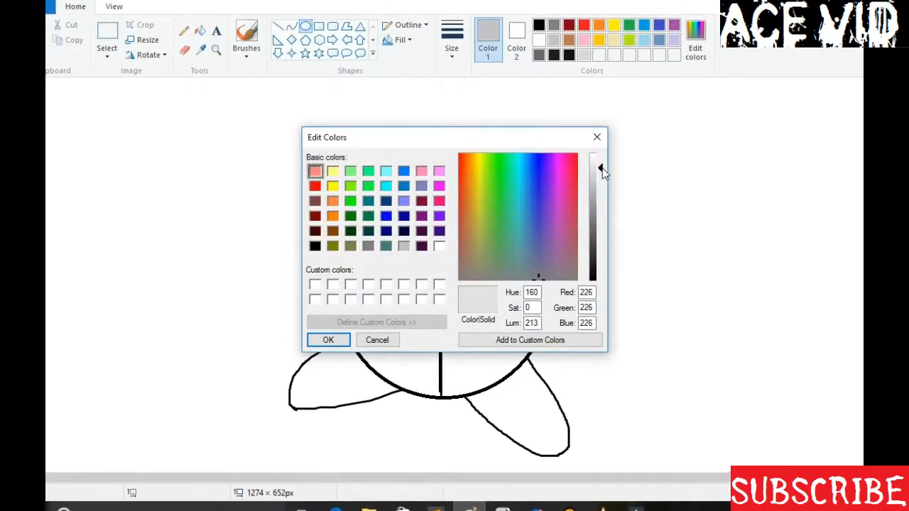
{"action": "left_click", "coordinate": [329, 341]}
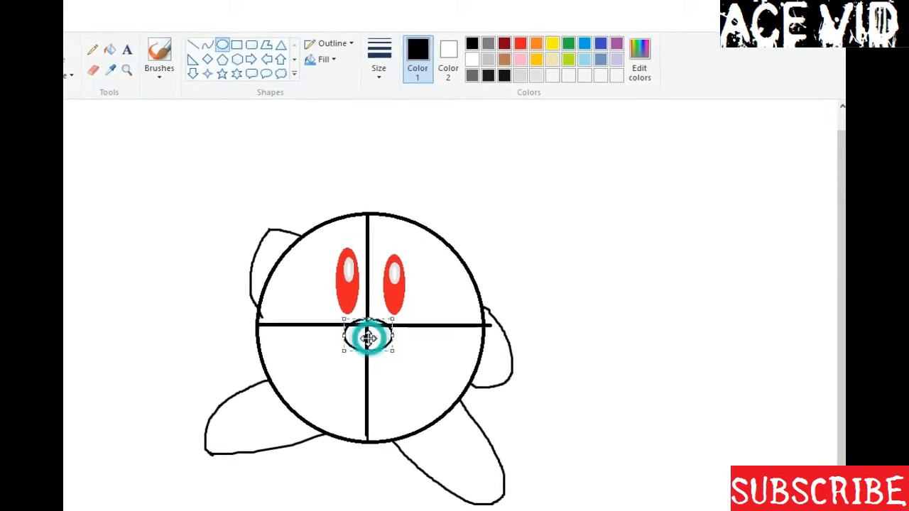
Erase the guide lines around the inside of the mouth oval and brush a curved black tongue line in it.
{"action": "left_click", "coordinate": [173, 41]}
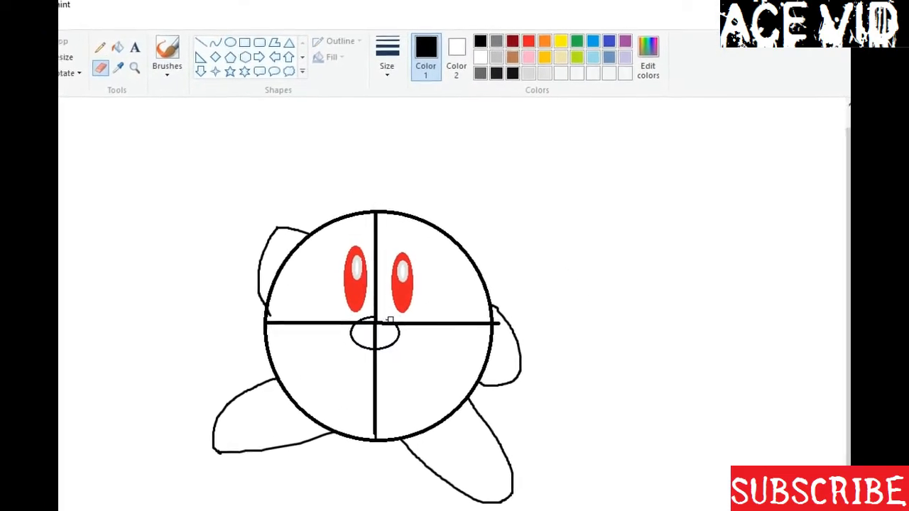
{"action": "mouse_move", "coordinate": [384, 319]}
{"action": "left_mouse_down"}
{"action": "mouse_move", "coordinate": [375, 322]}
{"action": "mouse_move", "coordinate": [400, 321]}
{"action": "mouse_move", "coordinate": [364, 333]}
{"action": "left_mouse_up"}
{"action": "left_click", "coordinate": [167, 51]}
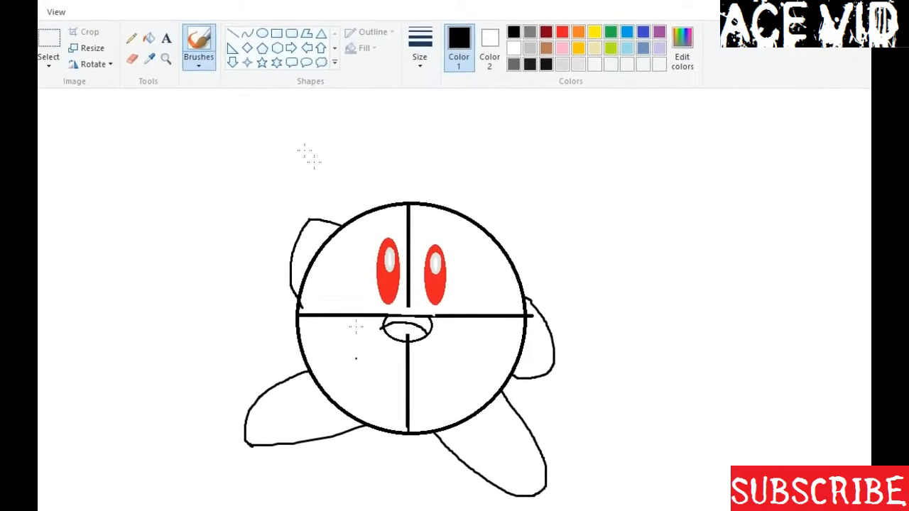
Erase the rounded sides of the mouth oval and redraw them as slanted black brush strokes.
{"action": "left_click", "coordinate": [132, 58]}
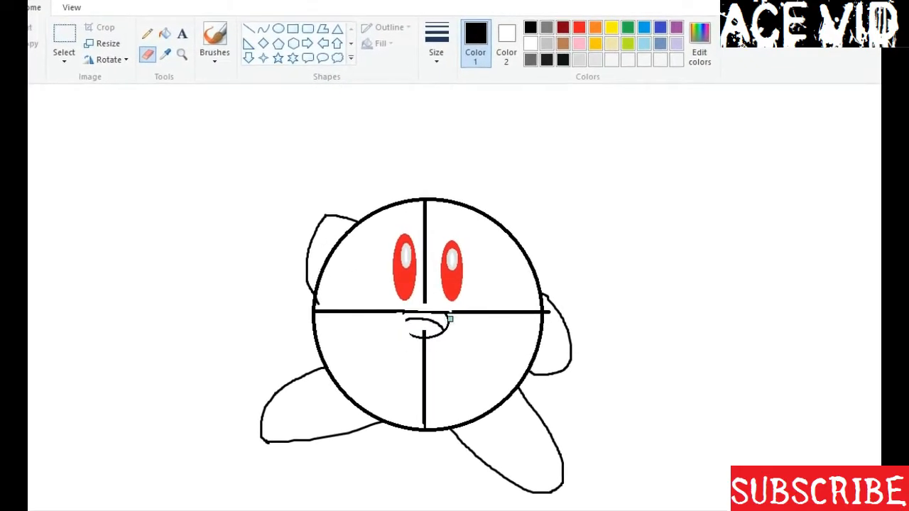
{"action": "left_click", "coordinate": [215, 41]}
{"action": "mouse_move", "coordinate": [451, 319]}
{"action": "left_mouse_down"}
{"action": "mouse_move", "coordinate": [443, 334]}
{"action": "mouse_move", "coordinate": [411, 335]}
{"action": "left_mouse_up"}
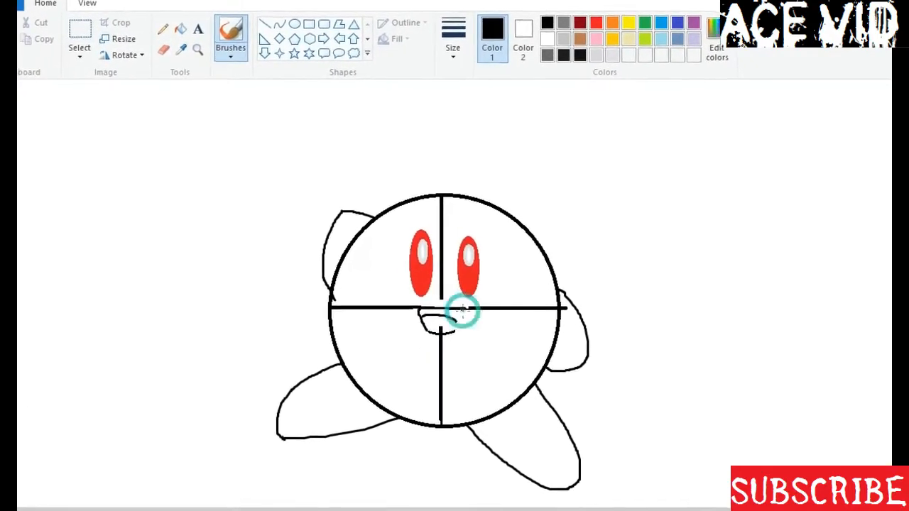
{"action": "left_click_drag", "start_coordinate": [462, 311], "coordinate": [454, 328]}
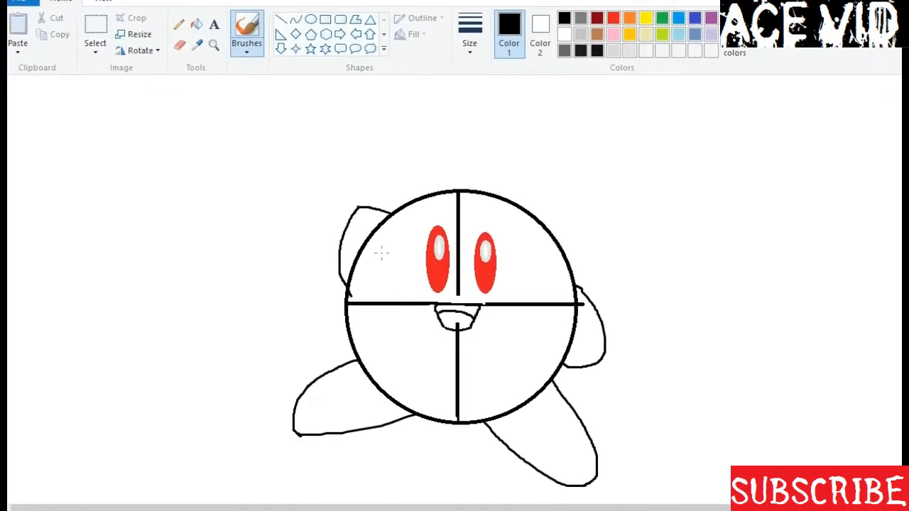
Erase the horizontal and vertical guide lines inside the body, leaving the eyes and mouth intact.
{"action": "left_click", "coordinate": [179, 45]}
{"action": "left_click_drag", "start_coordinate": [402, 305], "coordinate": [354, 305]}
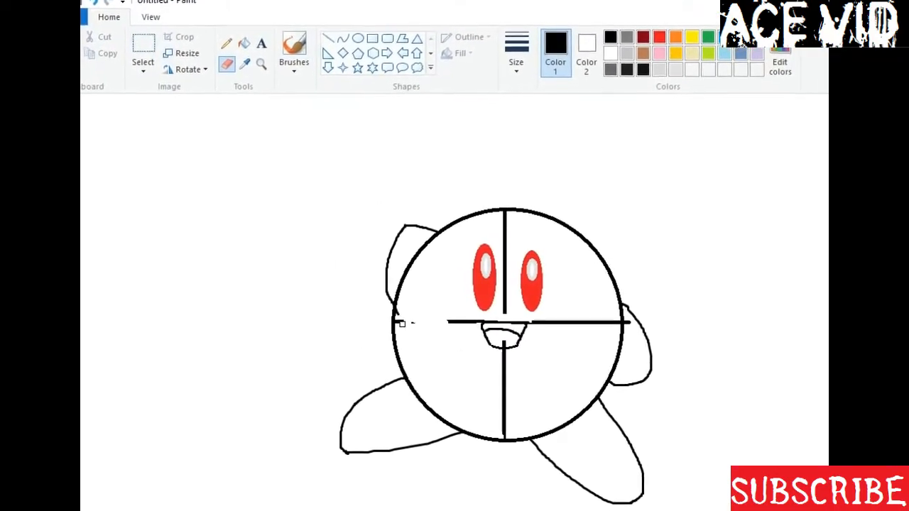
{"action": "mouse_move", "coordinate": [402, 324]}
{"action": "left_mouse_down"}
{"action": "mouse_move", "coordinate": [470, 318]}
{"action": "mouse_move", "coordinate": [445, 317]}
{"action": "mouse_move", "coordinate": [413, 335]}
{"action": "mouse_move", "coordinate": [386, 313]}
{"action": "mouse_move", "coordinate": [497, 305]}
{"action": "mouse_move", "coordinate": [496, 207]}
{"action": "left_mouse_up"}
{"action": "left_click_drag", "start_coordinate": [496, 290], "coordinate": [496, 302]}
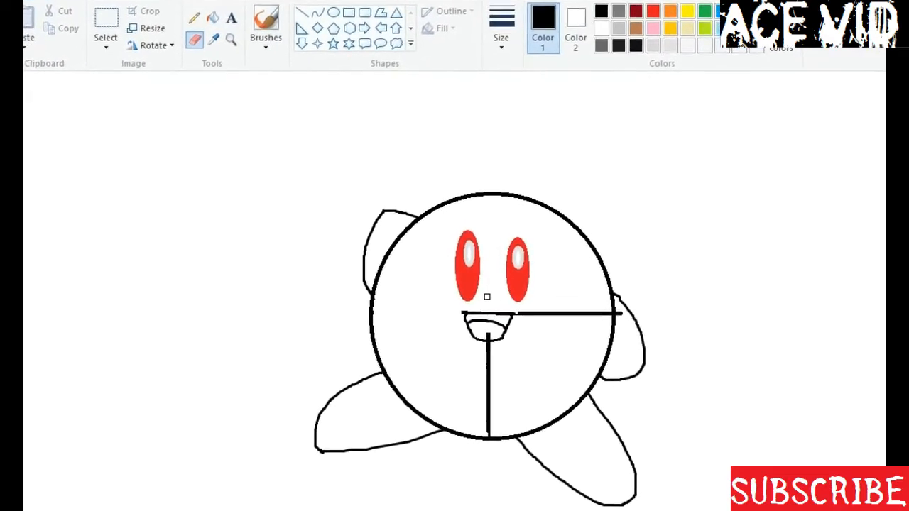
{"action": "mouse_move", "coordinate": [488, 340]}
{"action": "left_mouse_down"}
{"action": "mouse_move", "coordinate": [478, 423]}
{"action": "mouse_move", "coordinate": [481, 375]}
{"action": "left_mouse_up"}
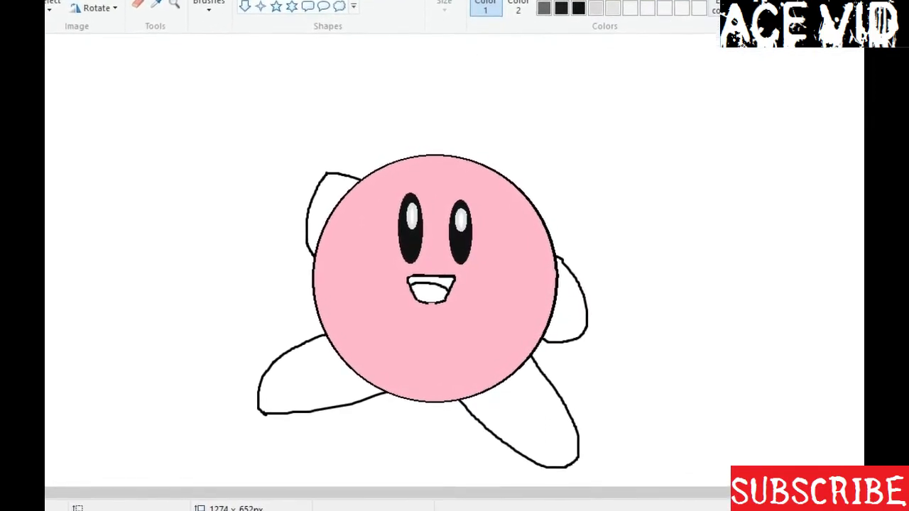
Mix a darker, stronger pink custom drawing colour with RGB 255, 53, 119.
{"action": "left_click", "coordinate": [615, 94]}
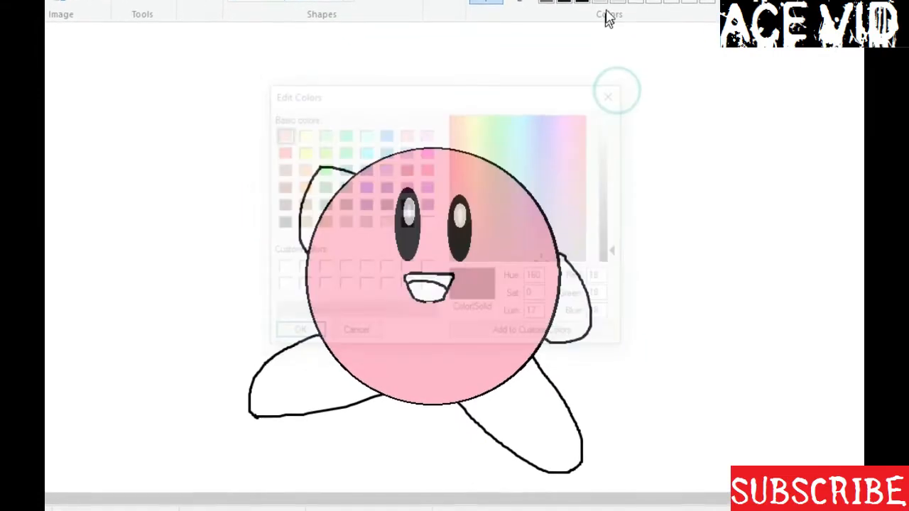
{"action": "left_click", "coordinate": [682, 54]}
{"action": "left_click_drag", "start_coordinate": [594, 180], "coordinate": [596, 211]}
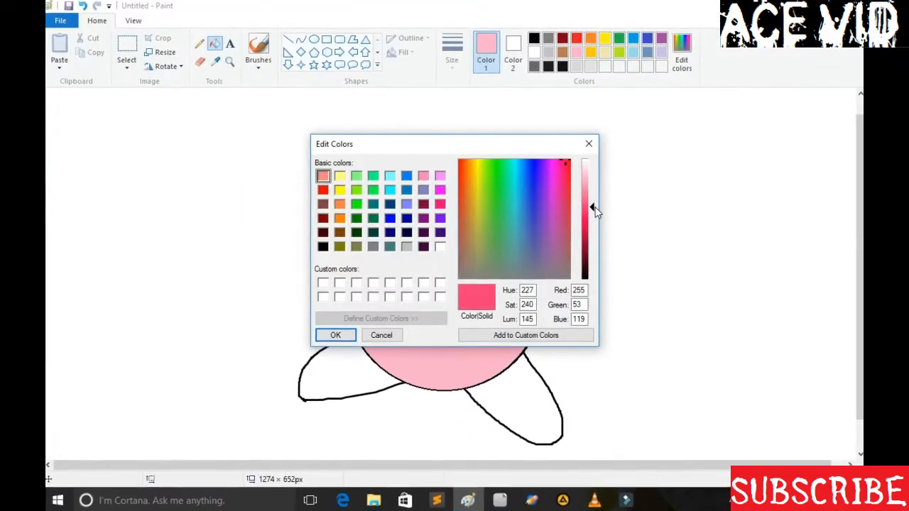
{"action": "left_click", "coordinate": [335, 335]}
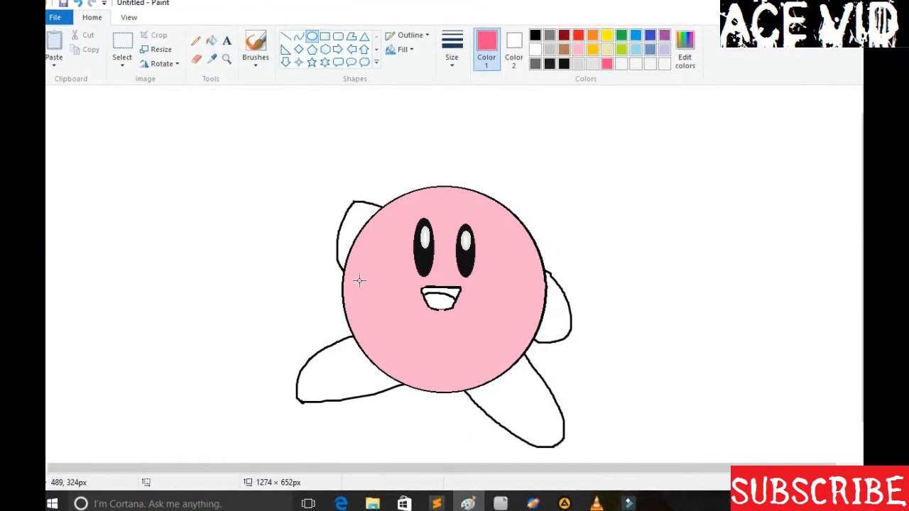
Draw a dark pink horizontal oval about 56 × 25 px on each side of the mouth and fill both cheeks with the same pink.
{"action": "mouse_move", "coordinate": [360, 281]}
{"action": "left_mouse_down"}
{"action": "mouse_move", "coordinate": [395, 300]}
{"action": "mouse_move", "coordinate": [358, 270]}
{"action": "mouse_move", "coordinate": [390, 292]}
{"action": "mouse_move", "coordinate": [403, 281]}
{"action": "mouse_move", "coordinate": [488, 338]}
{"action": "left_mouse_up"}
{"action": "left_click", "coordinate": [226, 59]}
{"action": "left_click", "coordinate": [390, 272]}
{"action": "key", "text": "ctrl+z"}
{"action": "left_click", "coordinate": [308, 30]}
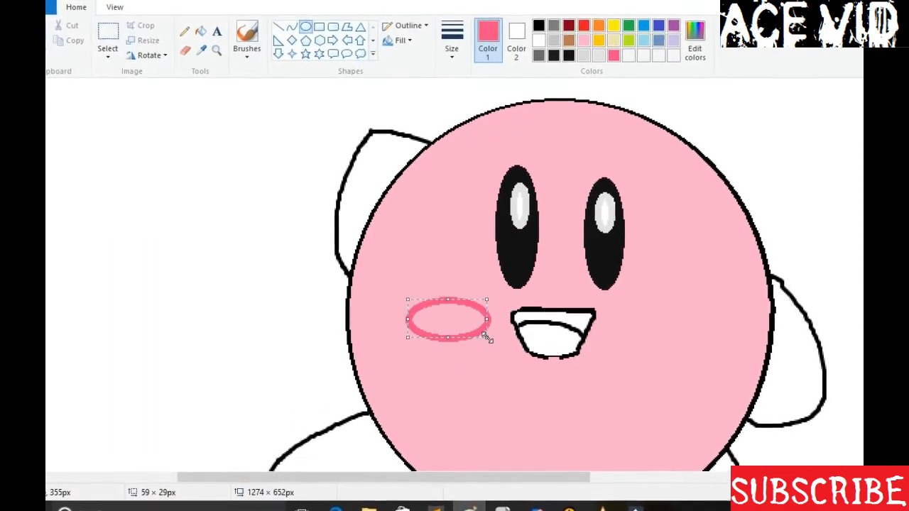
{"action": "left_click_drag", "start_coordinate": [628, 324], "coordinate": [706, 357]}
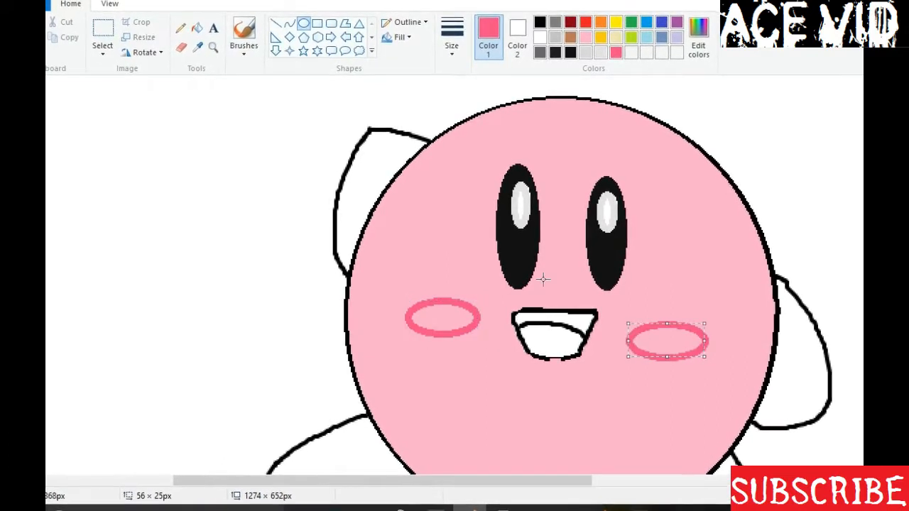
{"action": "left_click", "coordinate": [197, 28]}
{"action": "left_click", "coordinate": [442, 317]}
{"action": "left_click", "coordinate": [672, 341]}
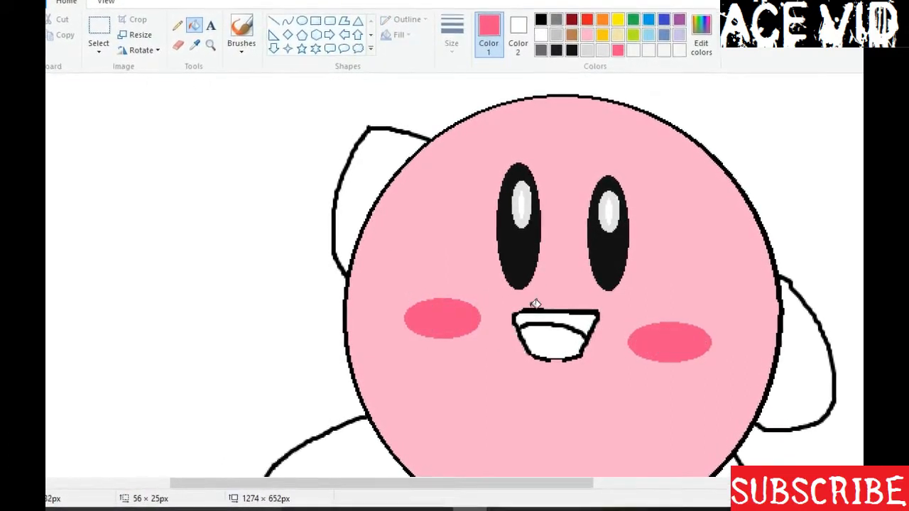
Fill both arms with the same light pink as the body.
{"action": "left_click", "coordinate": [211, 46]}
{"action": "right_click", "coordinate": [352, 186]}
{"action": "left_click", "coordinate": [194, 24]}
Mix a custom red based on the palette's red and fill both feet with it.
{"action": "left_click", "coordinate": [535, 51]}
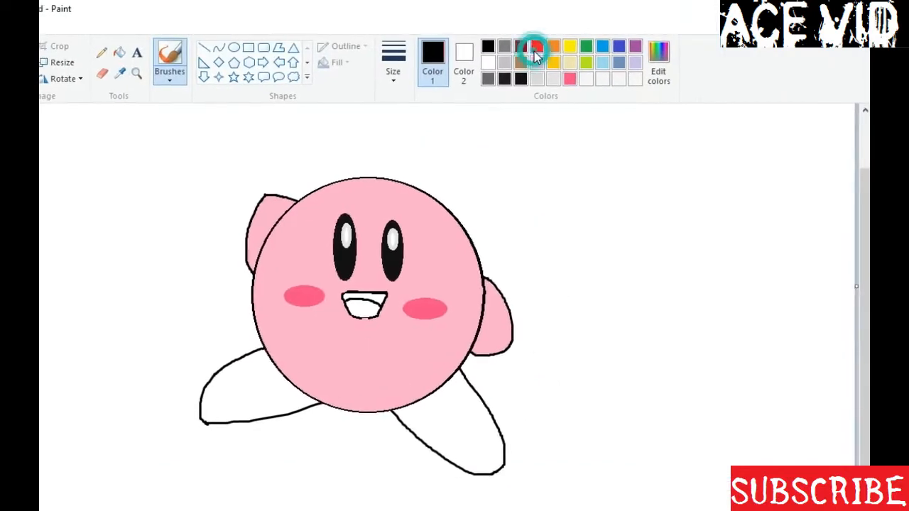
{"action": "left_click", "coordinate": [668, 74]}
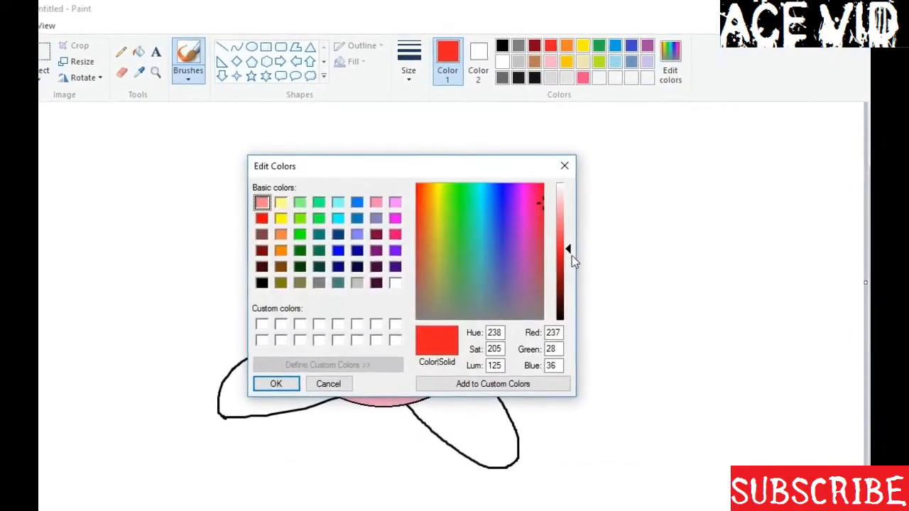
{"action": "left_click_drag", "start_coordinate": [570, 249], "coordinate": [570, 248]}
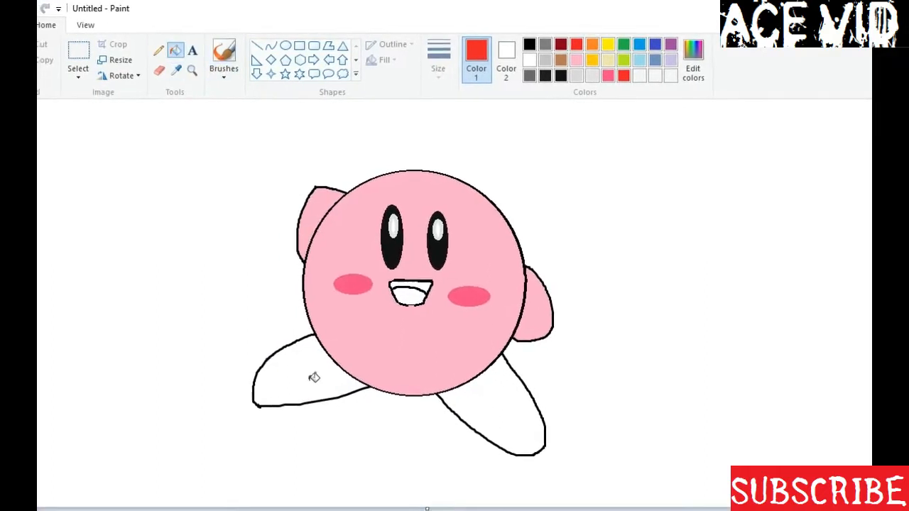
{"action": "left_click", "coordinate": [314, 378]}
{"action": "left_click", "coordinate": [488, 397]}
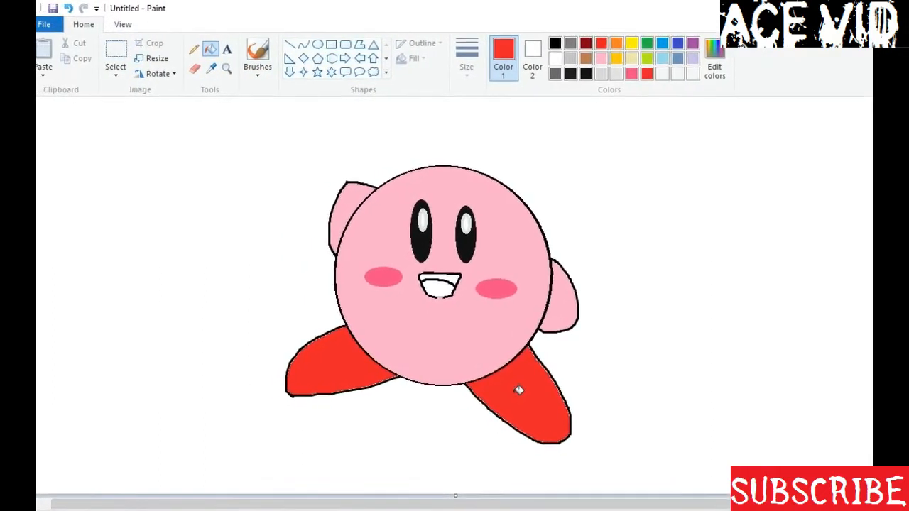
Fill the tongue with orange and the upper part of the mouth with a custom brown, RGB 183, 73, 0.
{"action": "left_click", "coordinate": [616, 44]}
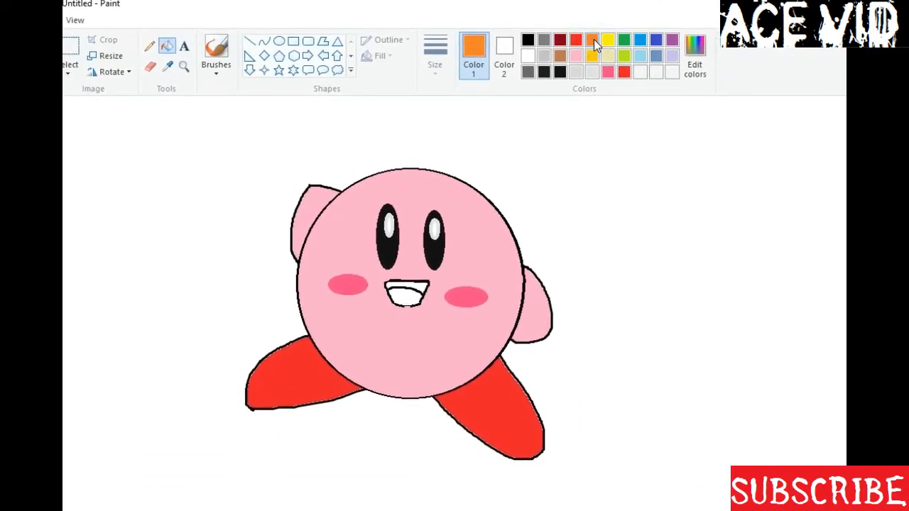
{"action": "left_click", "coordinate": [418, 291]}
{"action": "left_click", "coordinate": [694, 60]}
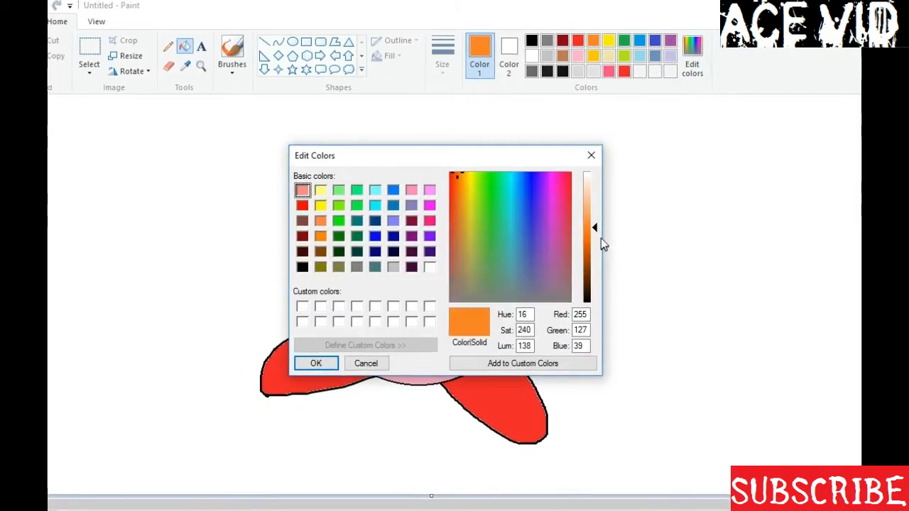
{"action": "left_click_drag", "start_coordinate": [596, 228], "coordinate": [594, 255]}
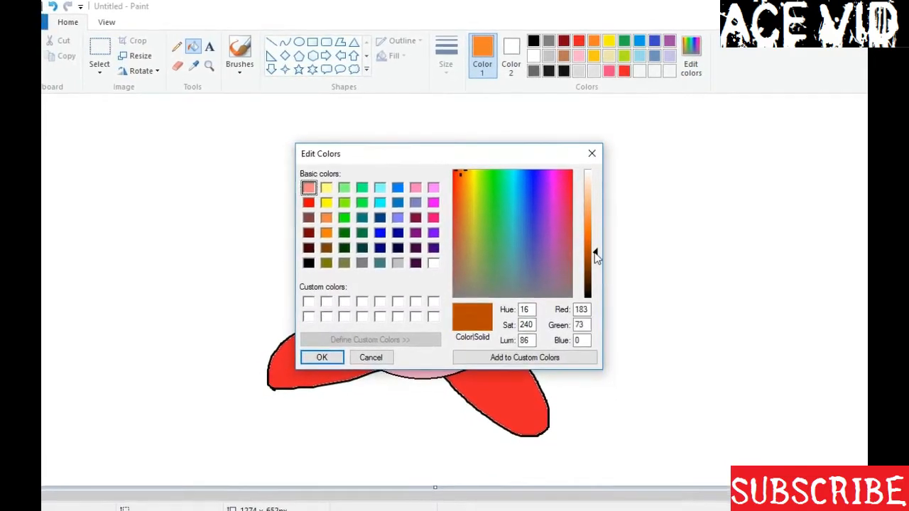
{"action": "left_click", "coordinate": [322, 358]}
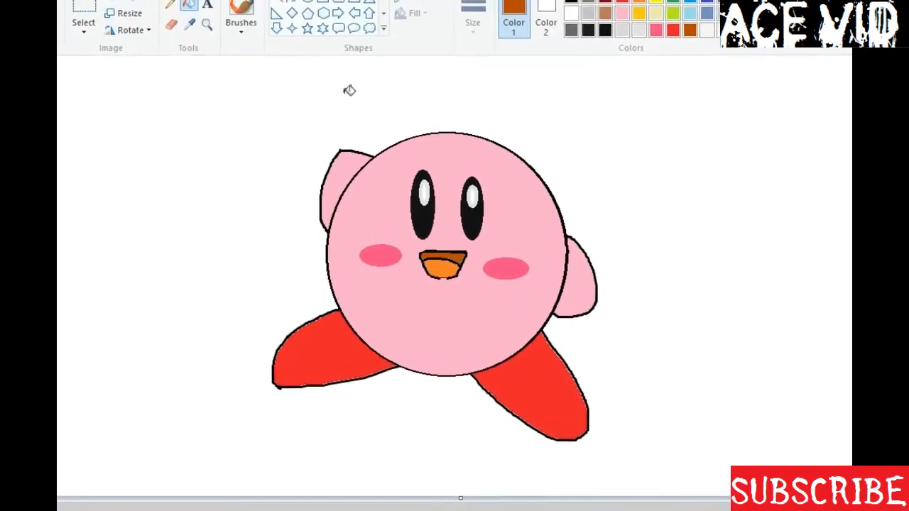
Touch up the mouth's lower outline with a black brush.
{"action": "left_click", "coordinate": [241, 14]}
{"action": "left_click", "coordinate": [572, 4]}
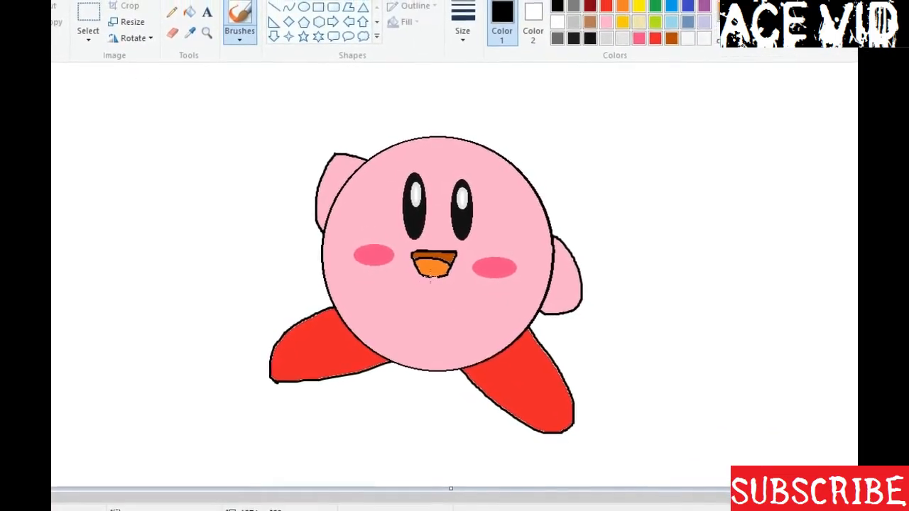